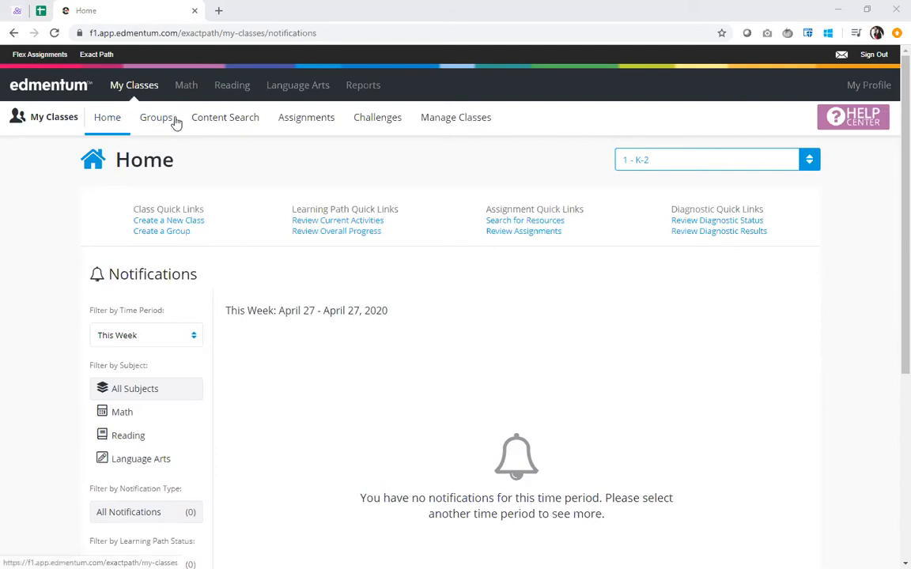
Open the student groups page and switch to the class "3 - 6-8"
left_click(156, 127)
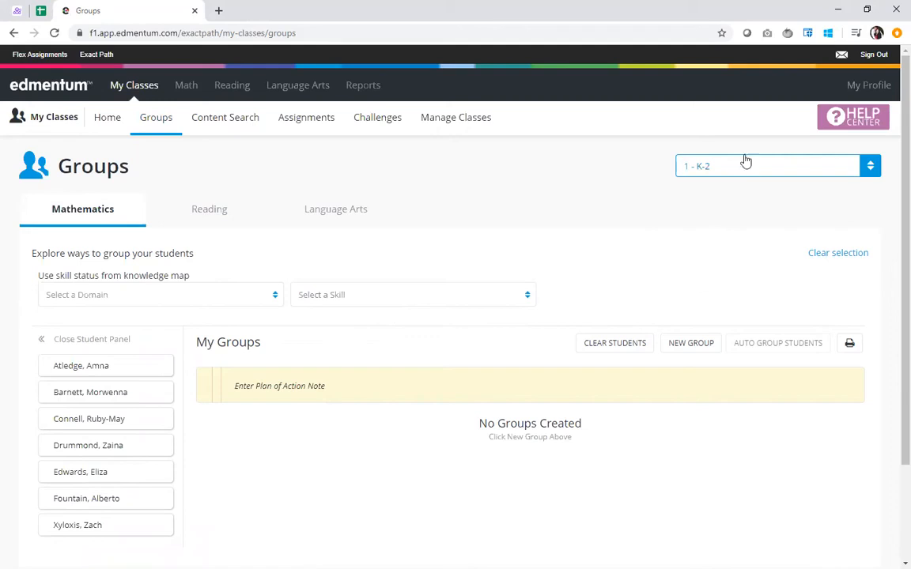
left_click(764, 177)
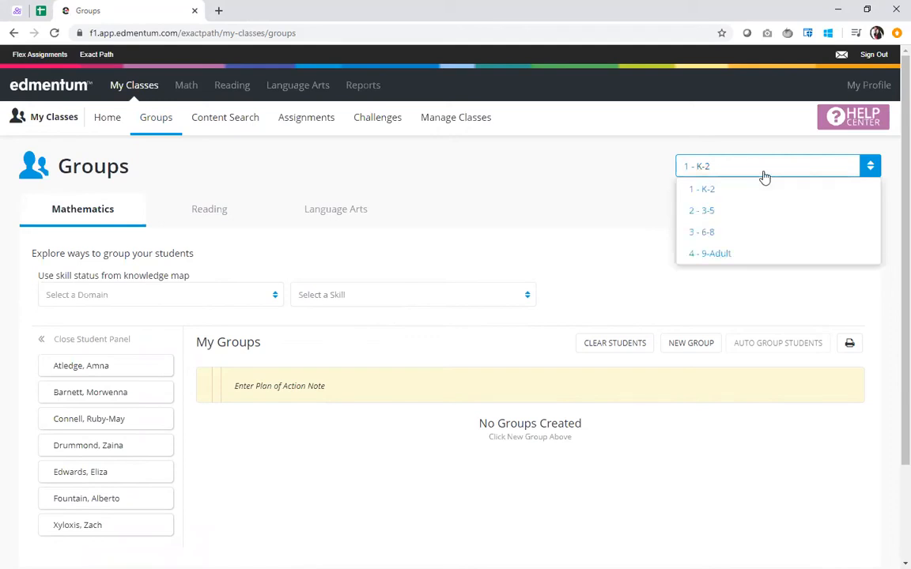
left_click(750, 236)
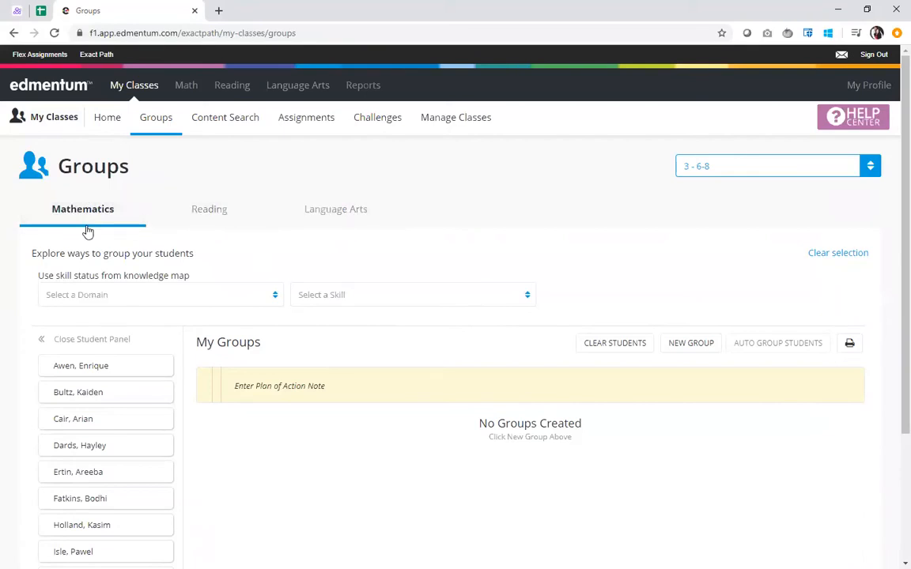
Sort the mathematics students by skill status, using the Numbers & Operations domain and the 4th-grade Expanded Notation skill
scroll(88, 231, "down", 1)
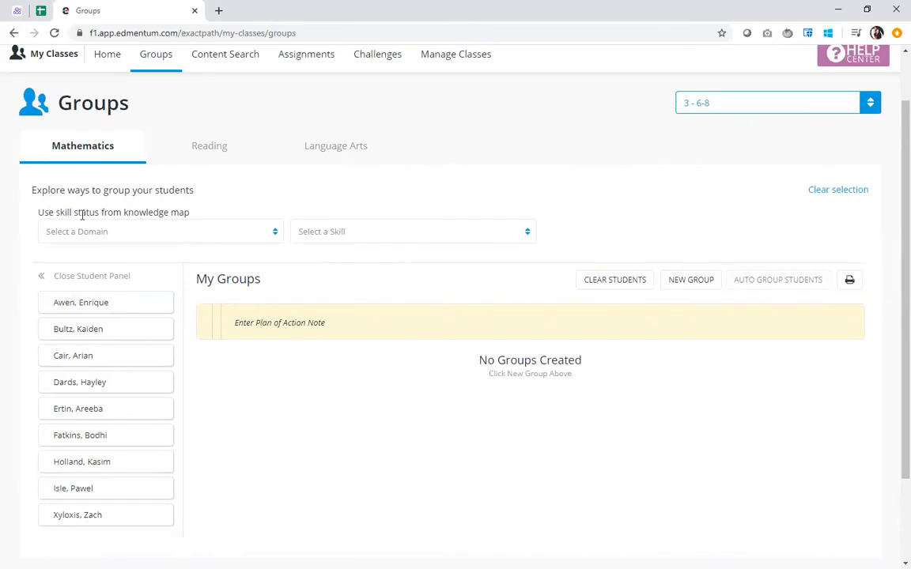
left_click(206, 234)
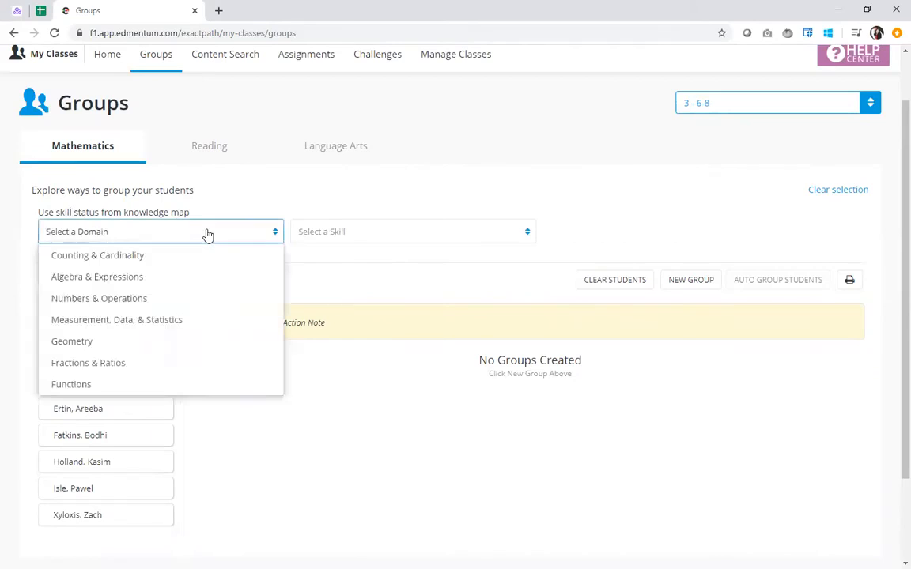
left_click(216, 296)
left_click(396, 235)
scroll(396, 322, "down", 5)
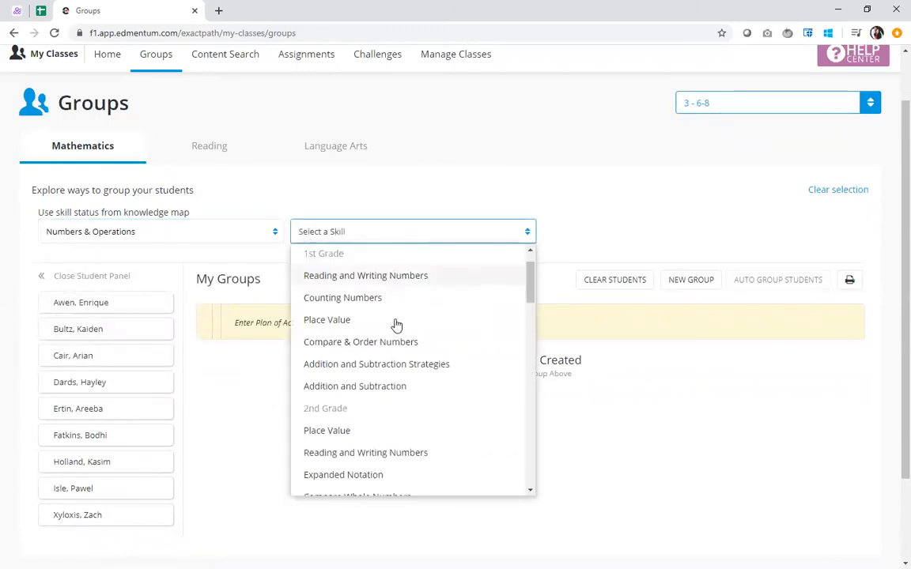
scroll(396, 326, "down", 3)
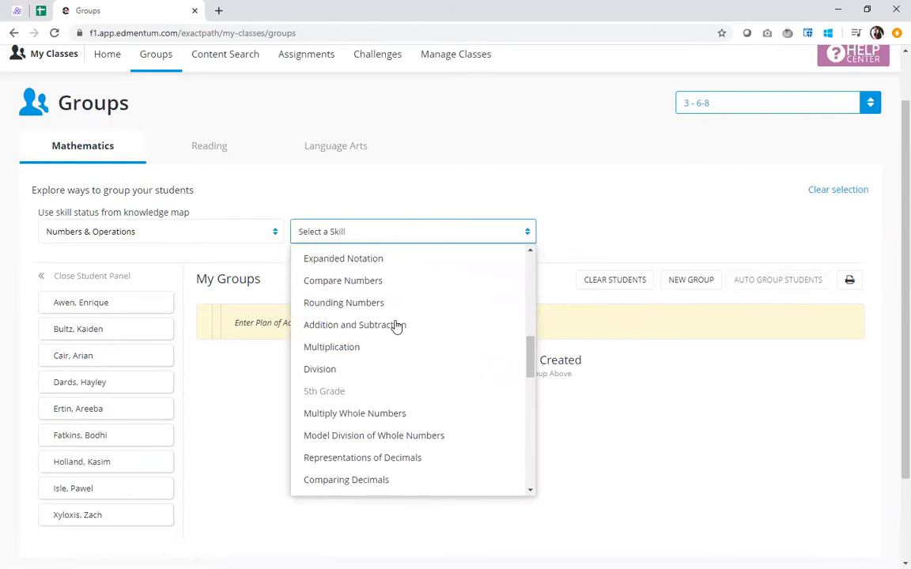
left_click(371, 261)
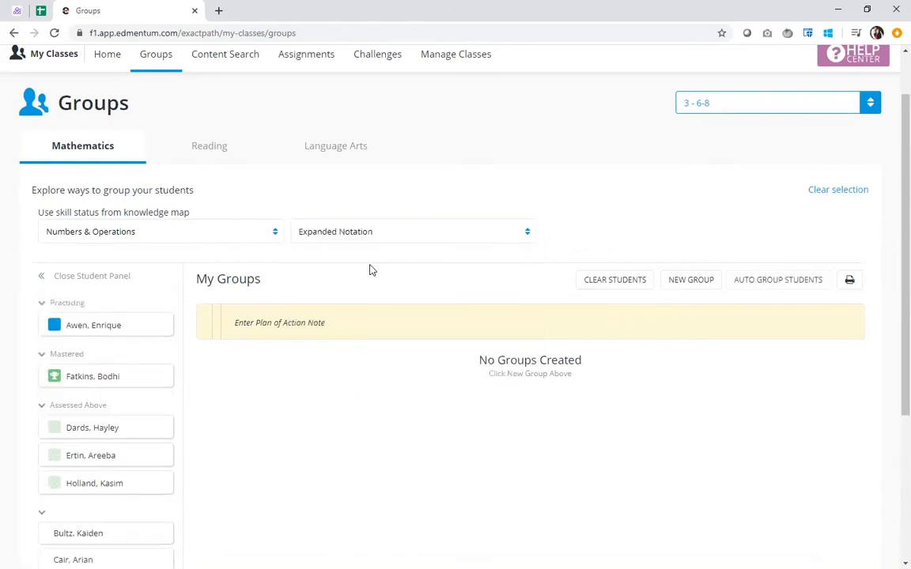
Auto-group the students by their level for the selected skill
scroll(145, 378, "down", 2)
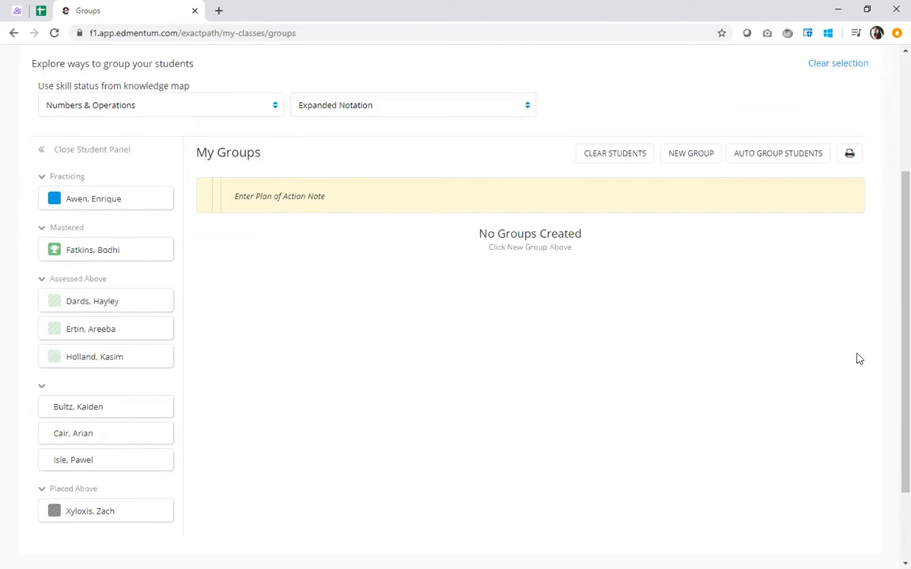
left_click(783, 158)
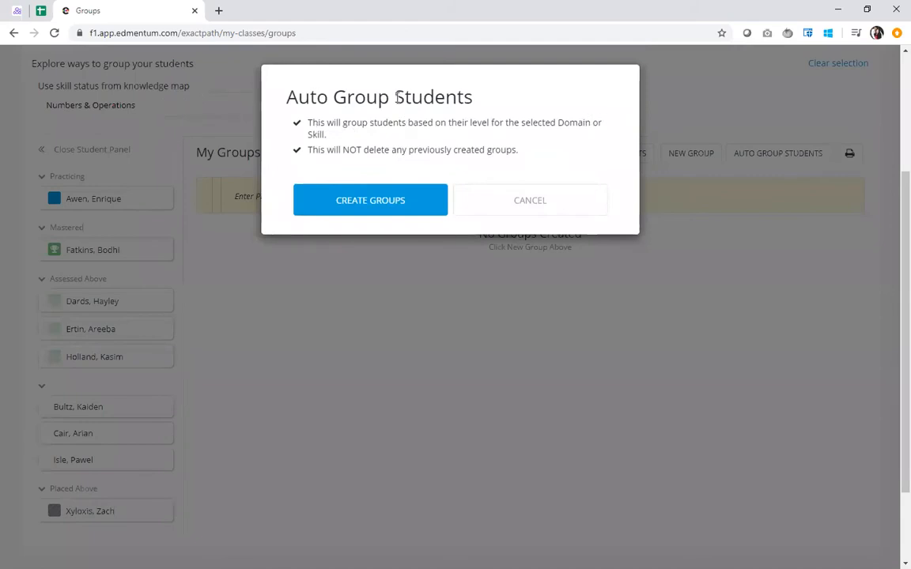
left_click(427, 203)
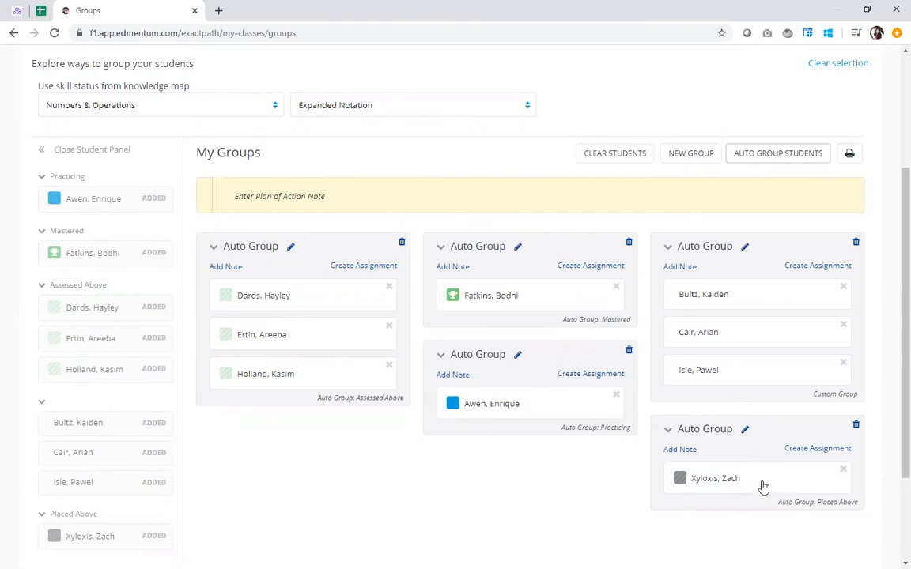
Move the Placed Above student into the Assessed Above group and the Mastered student into the Practicing group
left_click_drag(759, 484, 331, 394)
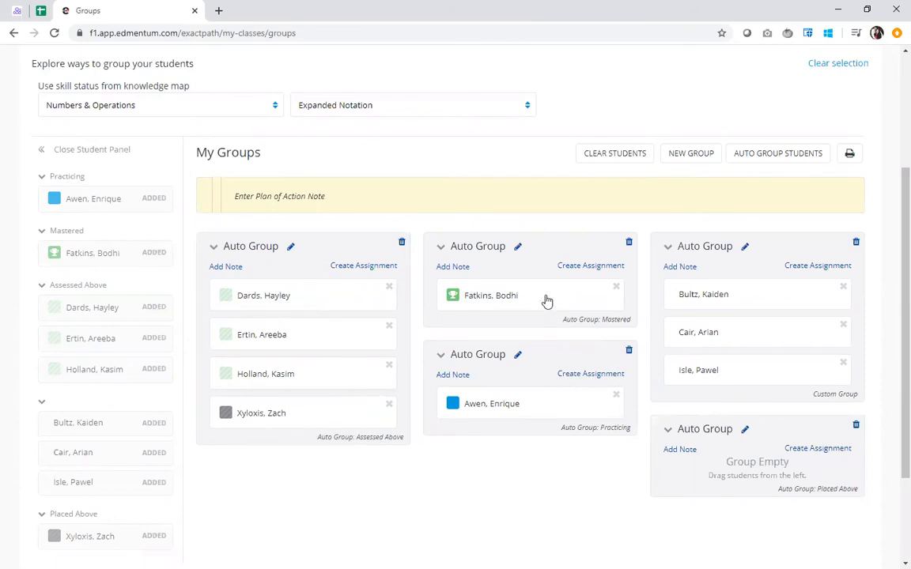
left_click_drag(546, 300, 534, 400)
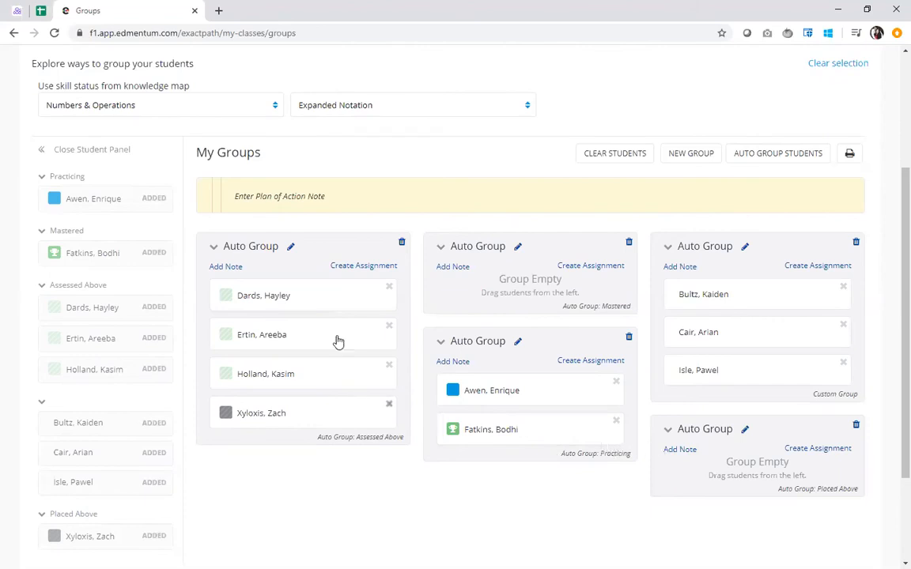
Rename the Assessed Above auto group as "Leaping Lizards"
left_click(292, 250)
left_click_drag(295, 250, 210, 251)
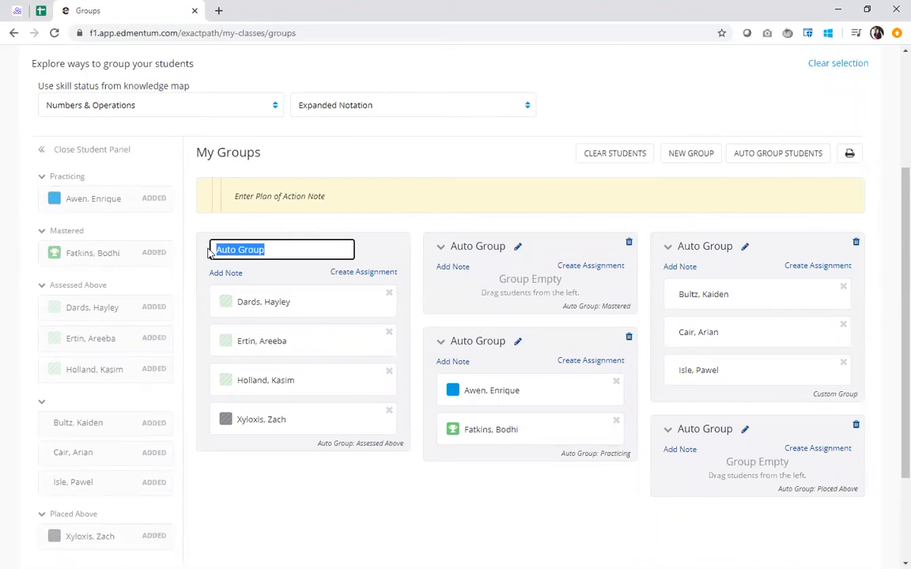
type("Leaping Liz")
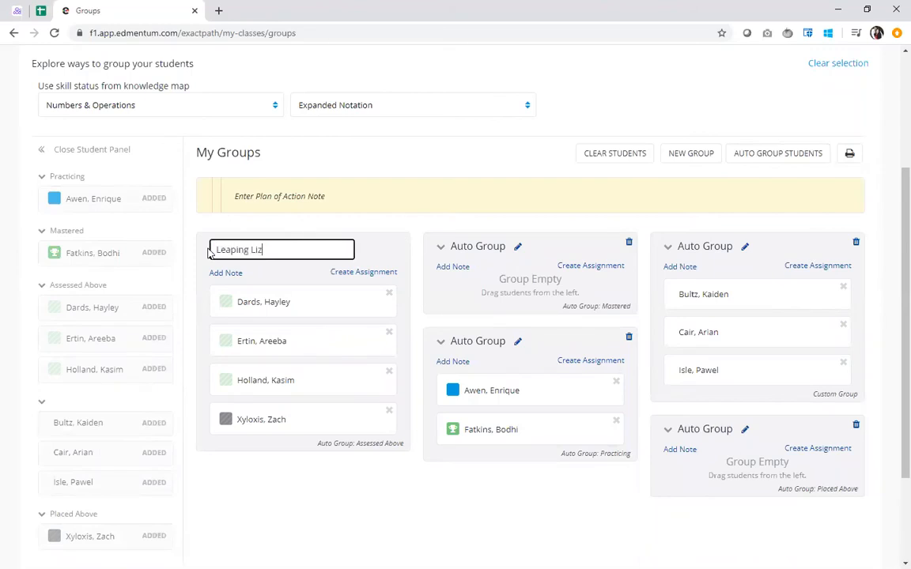
type("ards")
key("Return")
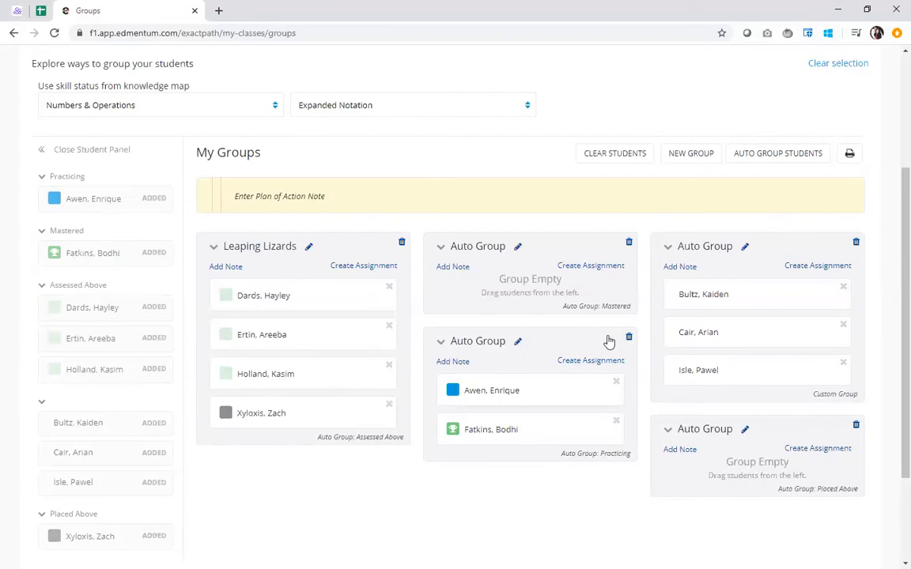
Rename the Practicing auto group as "Grizzly Bears"
left_click(517, 341)
key("ctrl+a")
type("/g")
key("BackSpace")
key("BackSpace")
type("Gr")
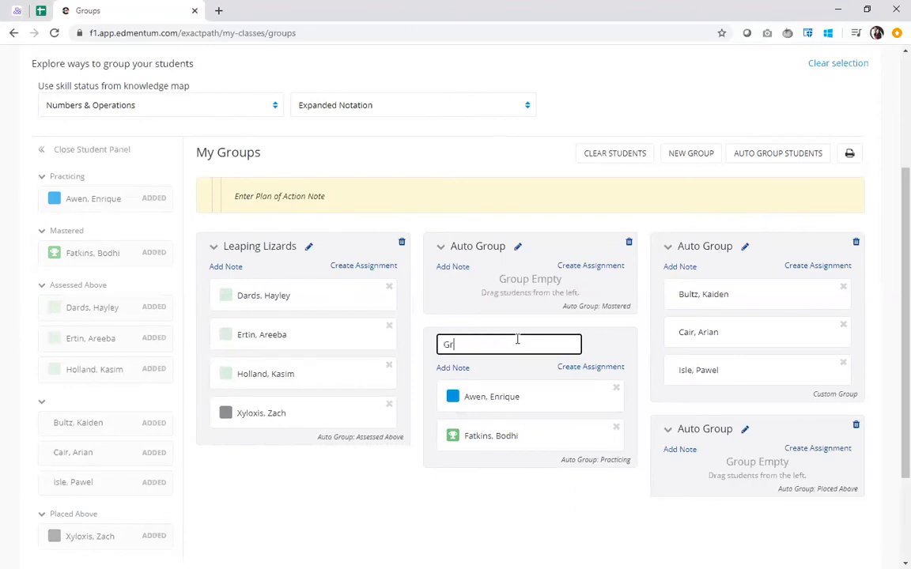
type("izzly Bears")
key("Return")
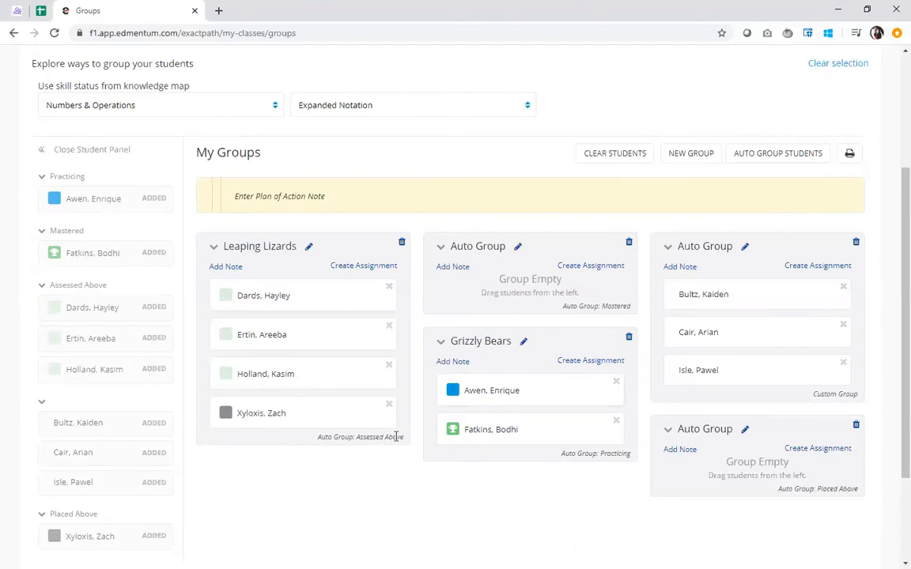
Add the note "Focusing on enrichment and acceleration" to the Leaping Lizards group
left_click(223, 267)
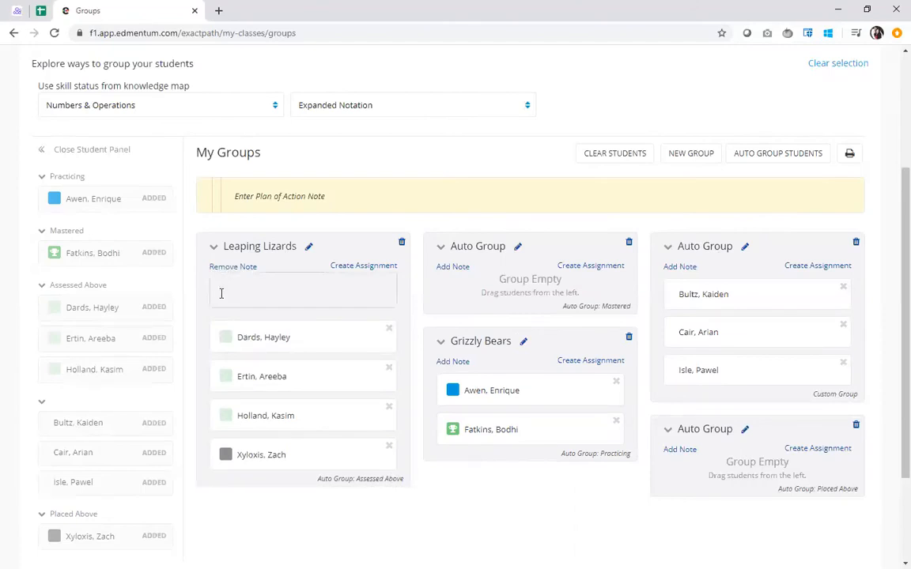
type("Focusing on enrichment and acceleration")
key("Return")
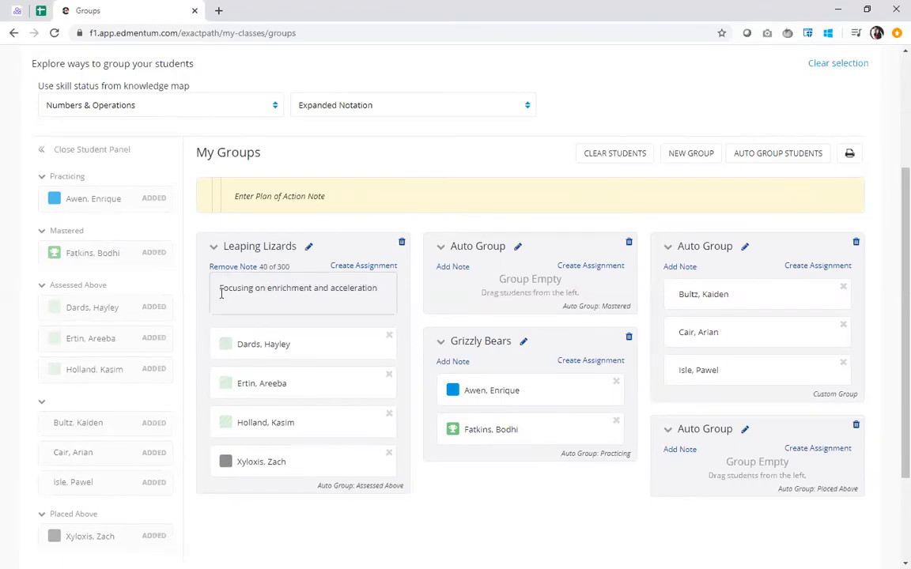
key("BackSpace")
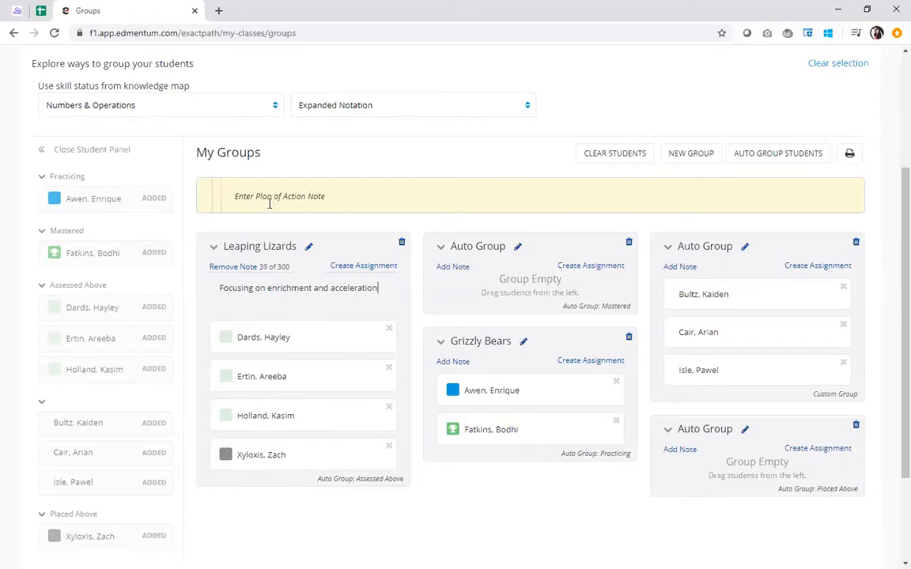
Enter "Text - pages 25-35" as the plan of action note above the groups
left_click(329, 198)
type("Text - pages 25-35")
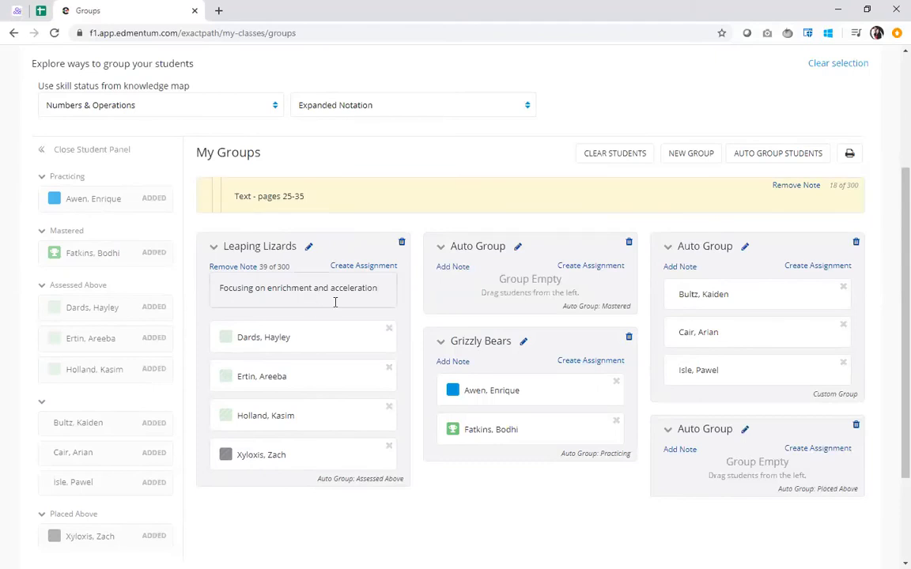
Preview the printable group list with and without group notes, and close the preview without printing
left_click(850, 154)
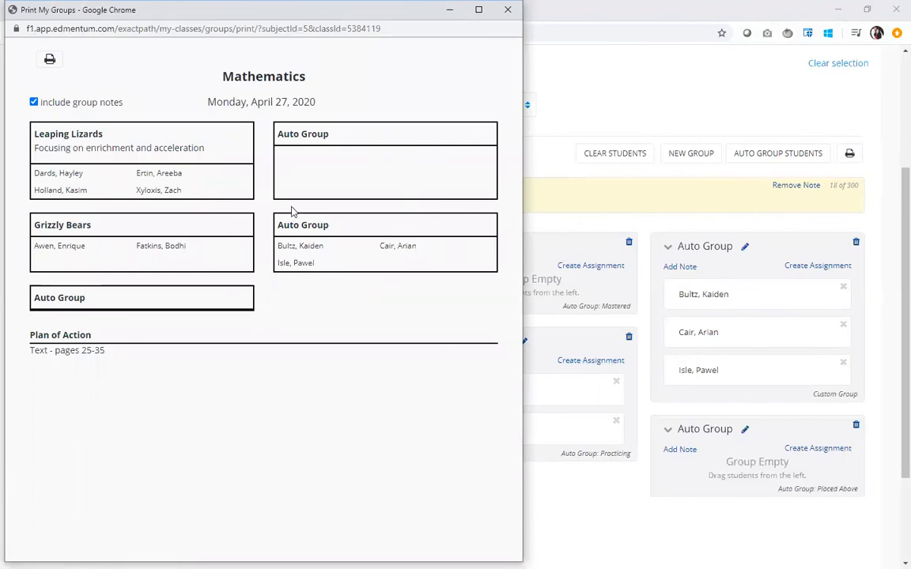
left_click(33, 102)
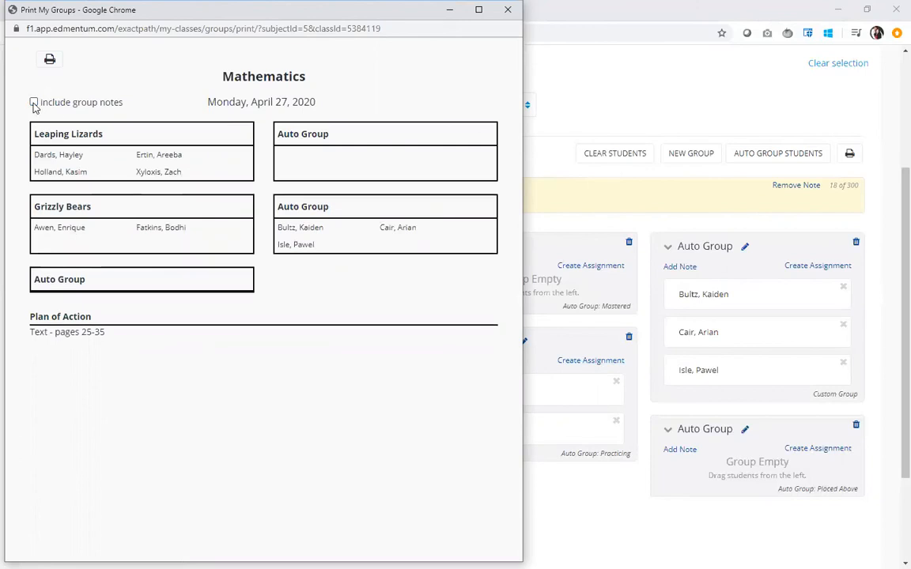
left_click(33, 103)
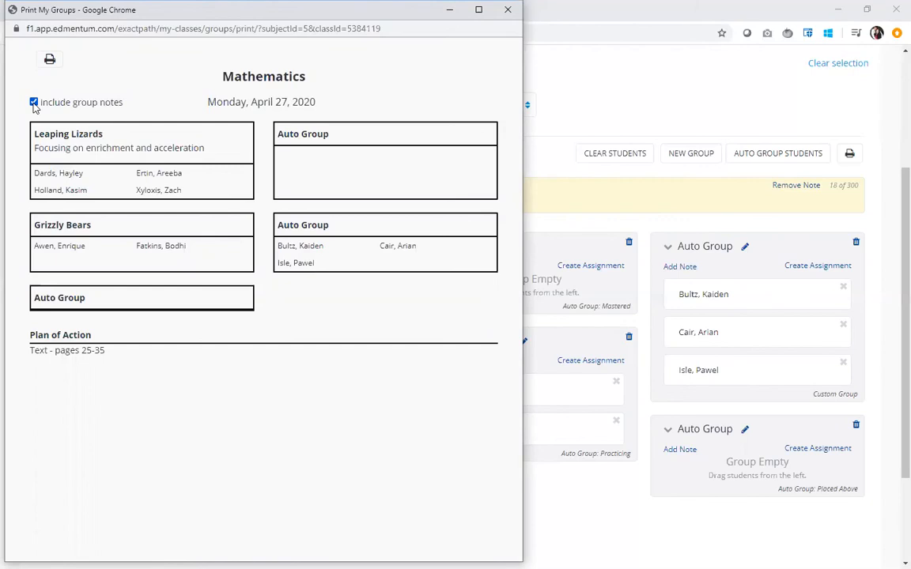
left_click(508, 10)
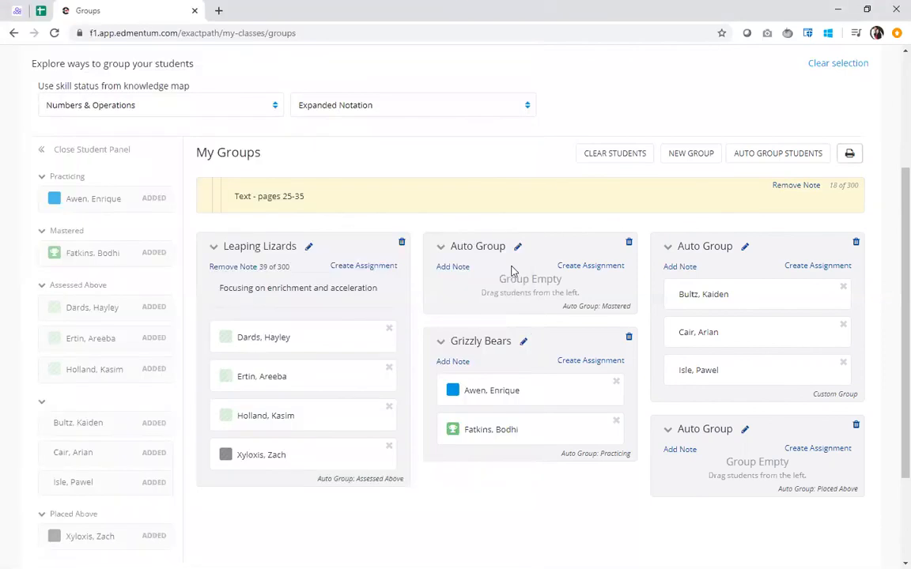
Start an assignment for the Leaping Lizards group, with the Numbers & Operations domain and the 4th-grade Expanded Notation skill
left_click(375, 268)
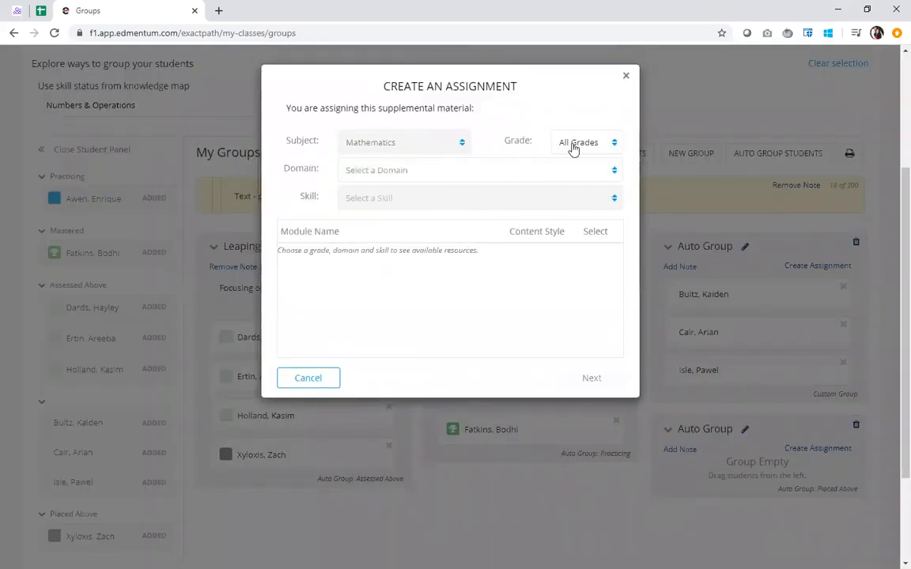
left_click(504, 173)
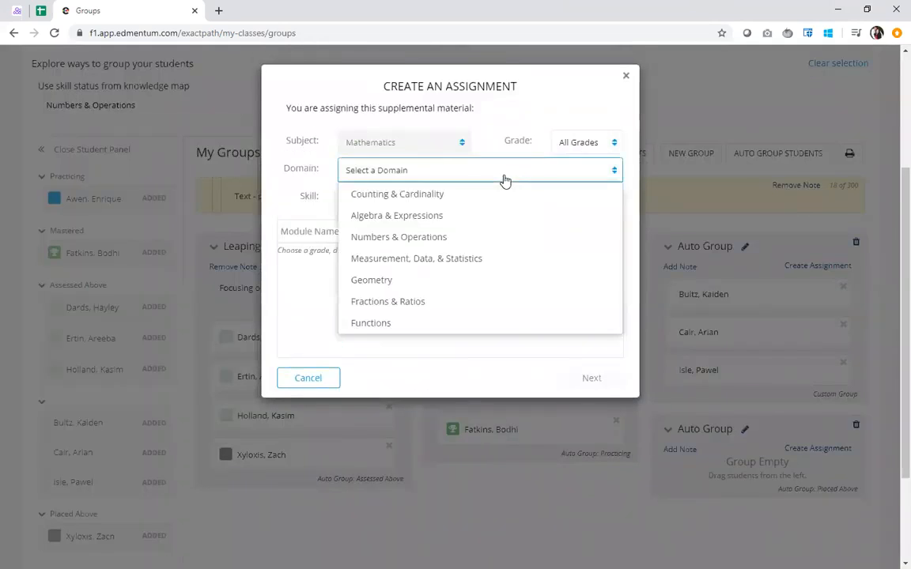
left_click(466, 244)
left_click(423, 204)
scroll(423, 290, "down", 1)
scroll(424, 291, "down", 4)
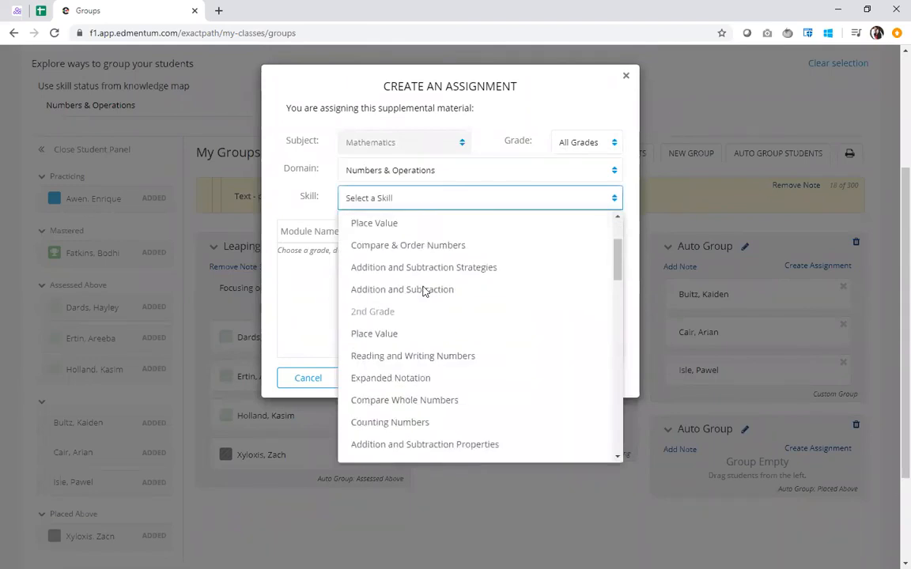
scroll(425, 291, "down", 5)
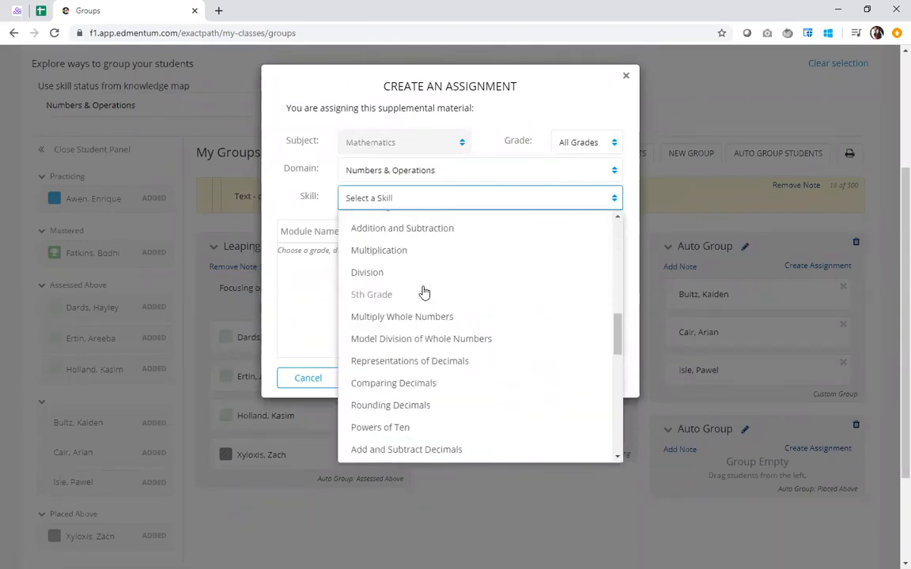
scroll(423, 291, "down", 2)
scroll(425, 293, "up", 3)
scroll(402, 285, "up", 2)
left_click(367, 224)
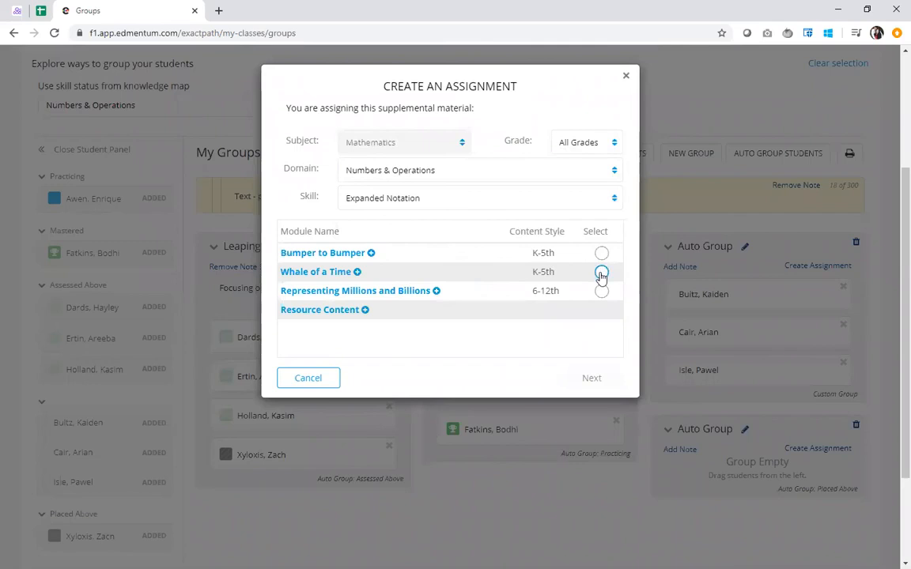
Choose the "Whale of a Time" module, assign it to all Leaping Lizards students with the default dates, and close the confirmation
left_click(602, 272)
left_click(585, 379)
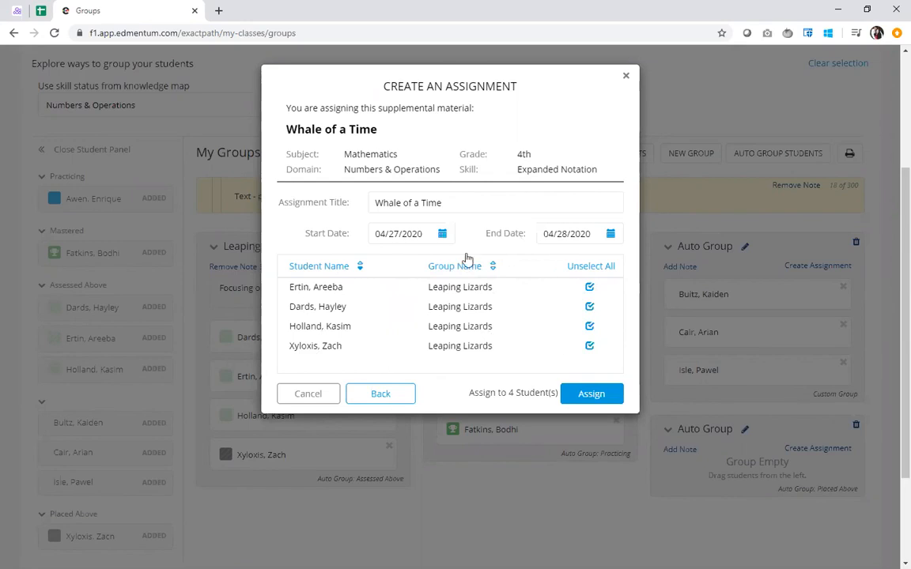
left_click(591, 400)
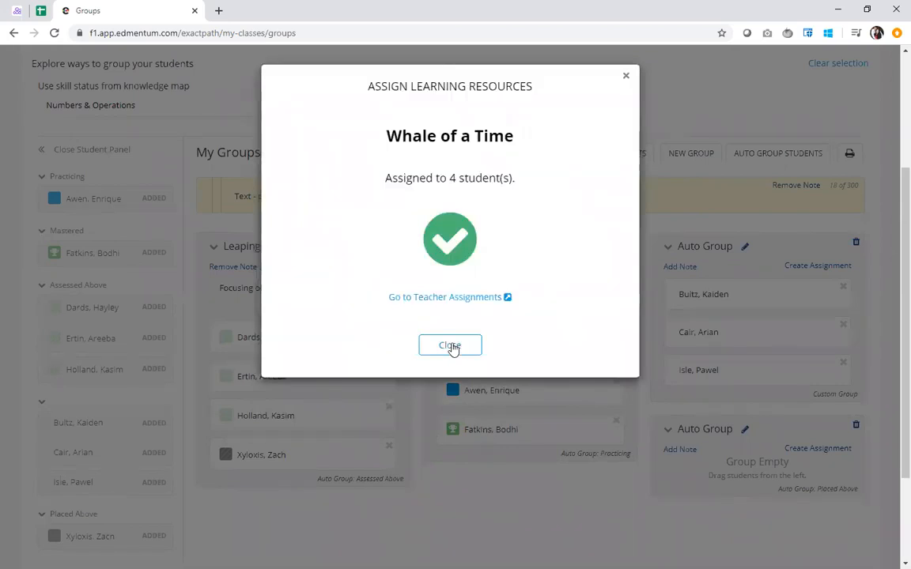
left_click(450, 346)
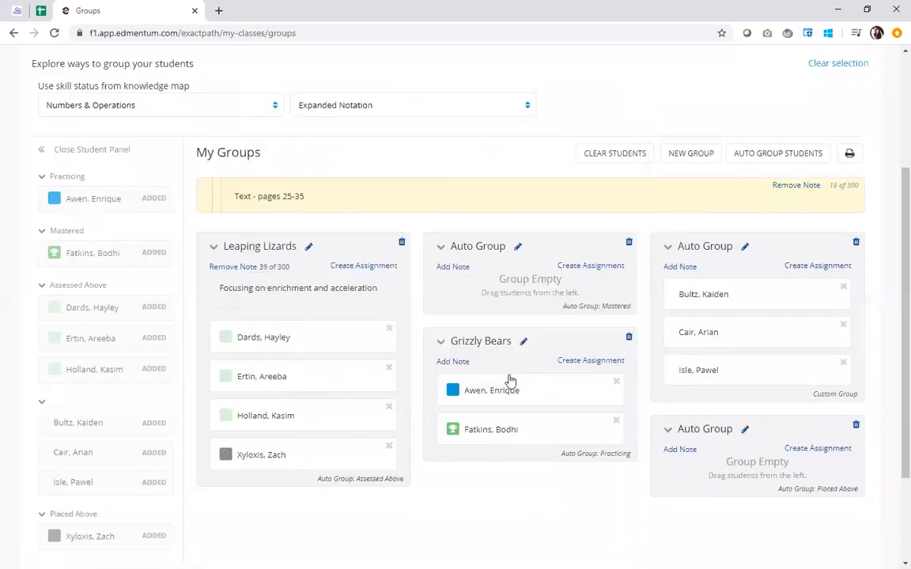